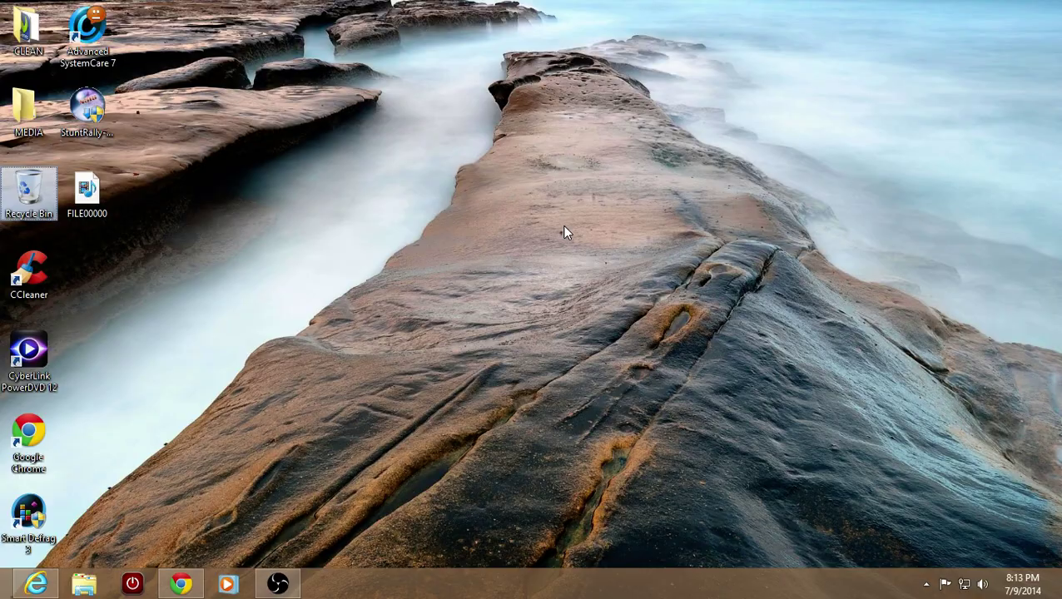
- Toggle between the Windows 8 Start screen and the desktop with the Windows key
key("super")
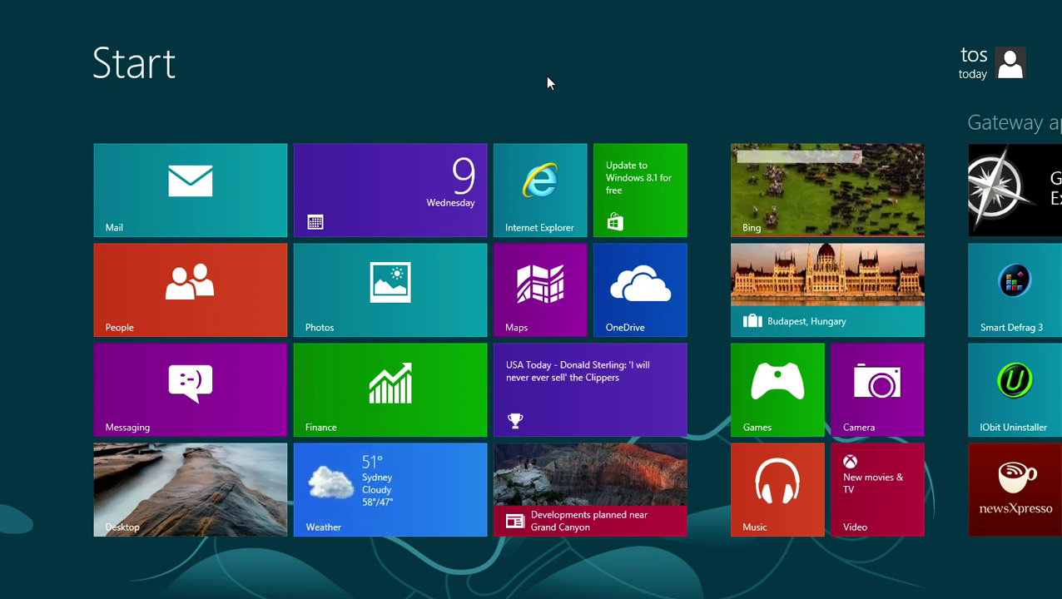
key("super")
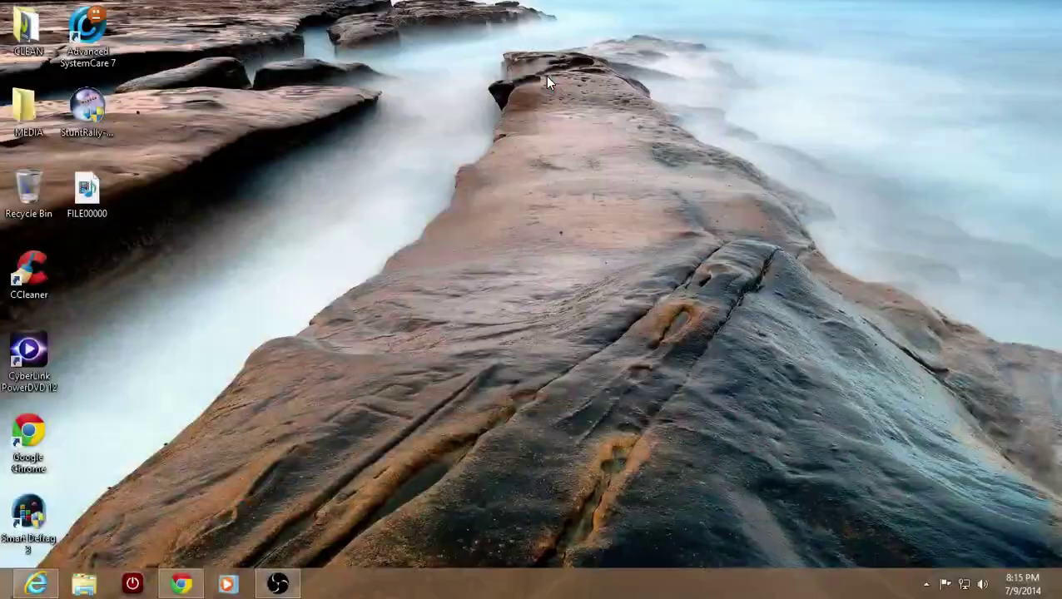
key("super")
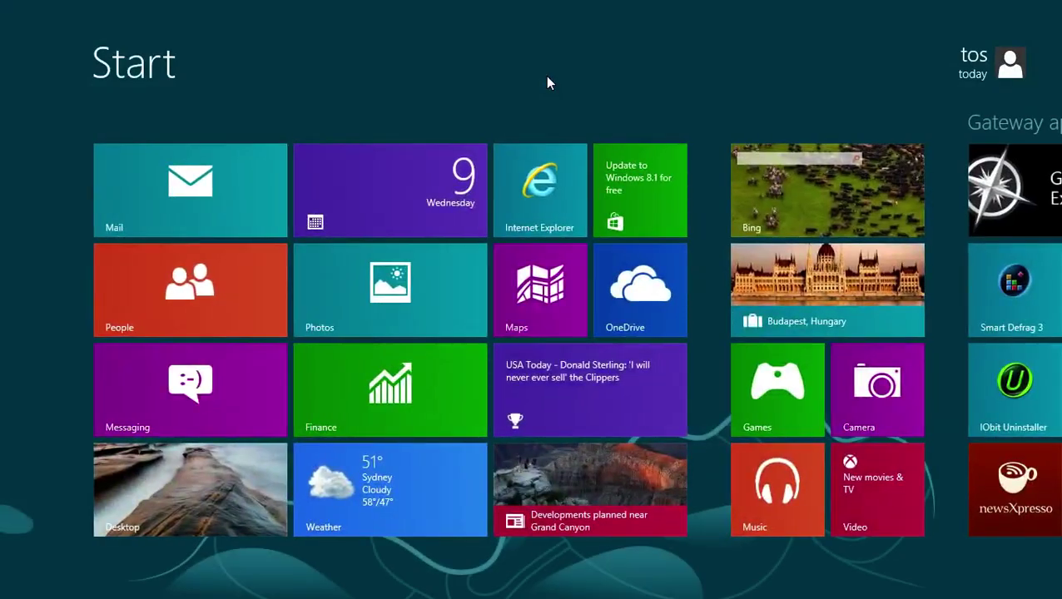
key("super")
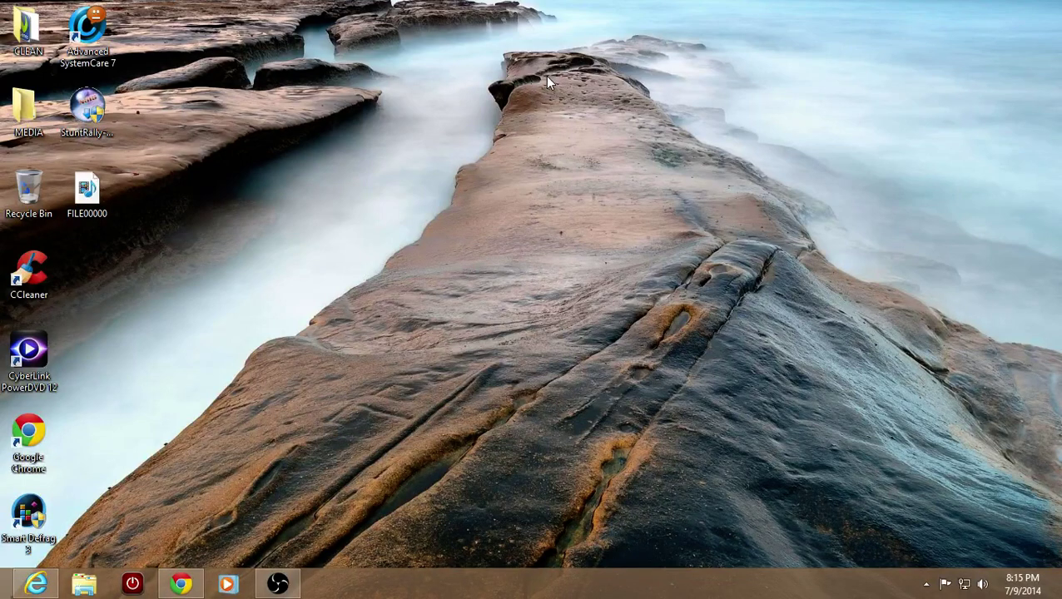
- Show the Start screen once more, then return to the Ubuntu desktop page in Chrome
key("super")
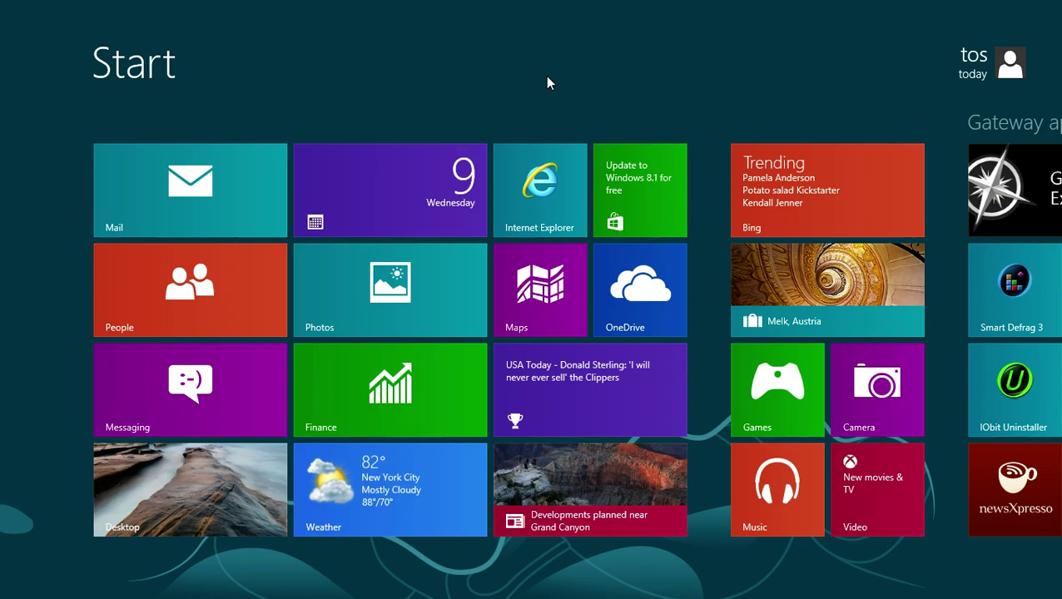
key("super")
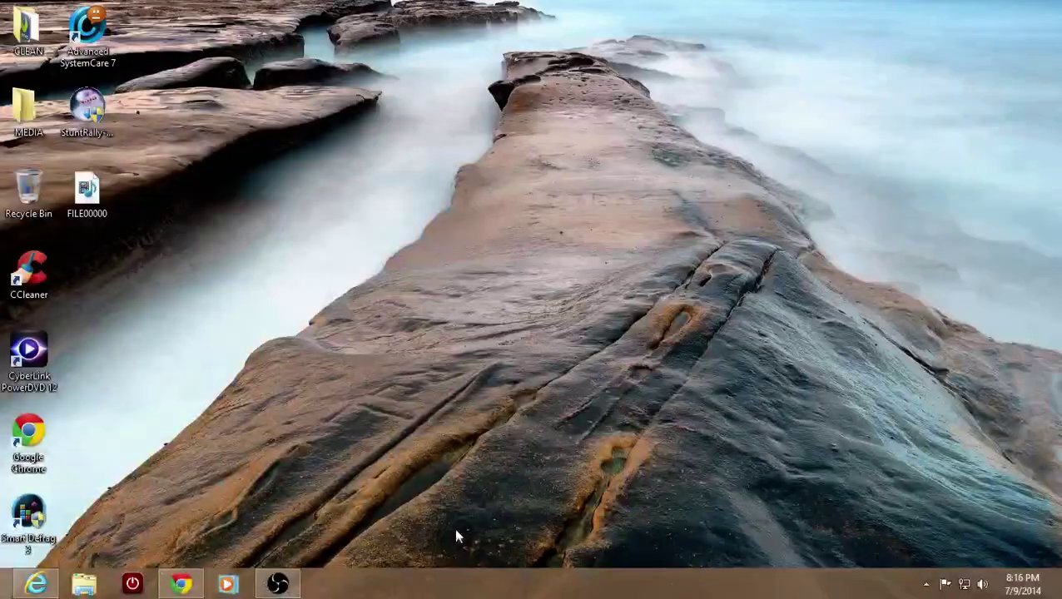
left_click(181, 584)
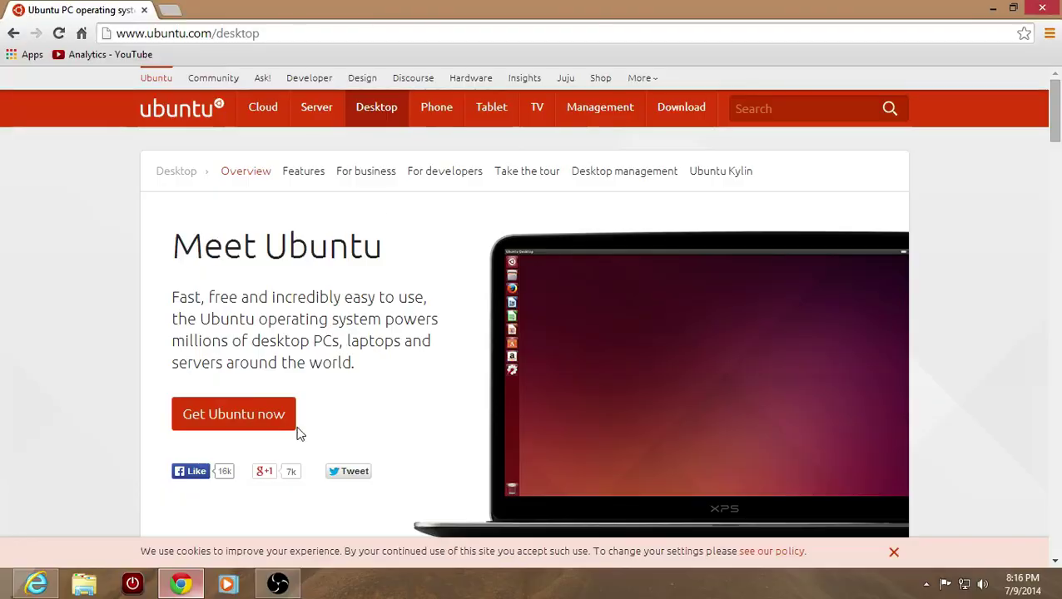
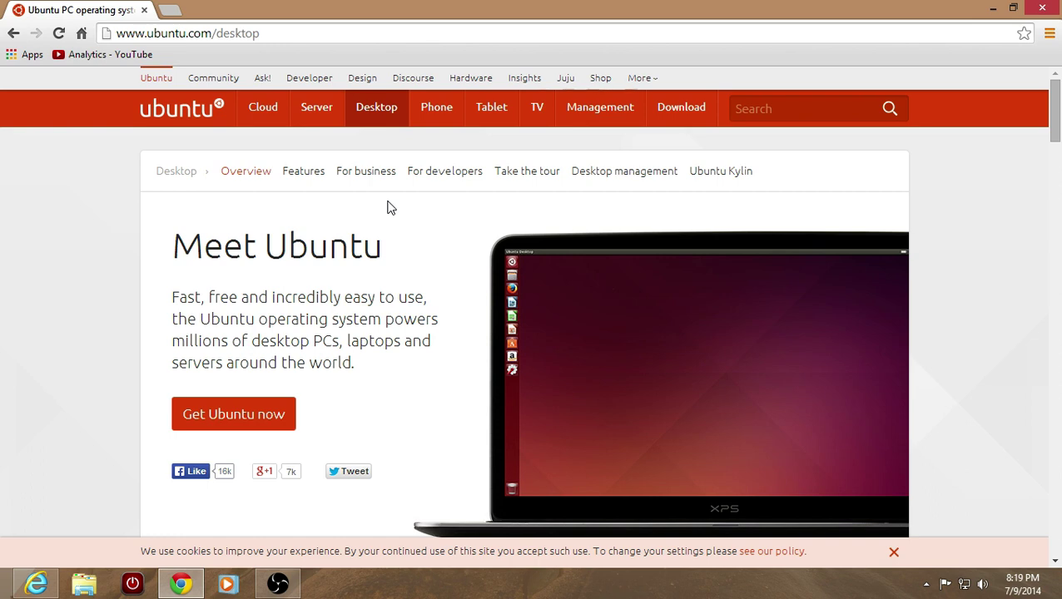
- Return from the Windows 8 Start screen to the desktop and minimize Chrome to reveal the desktop icons
key("super")
key("super")
key("super")
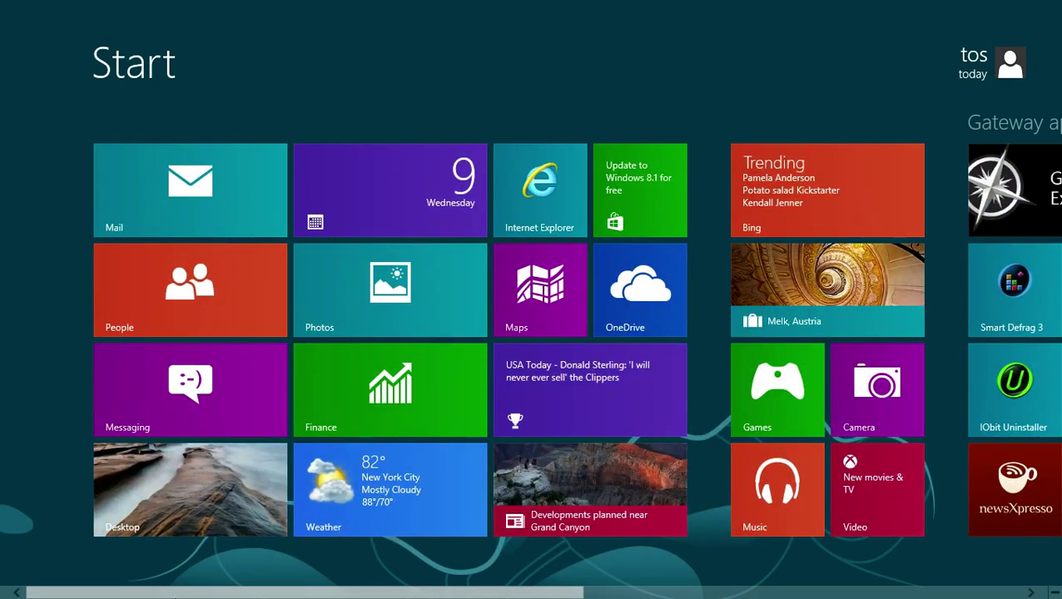
left_click(243, 507)
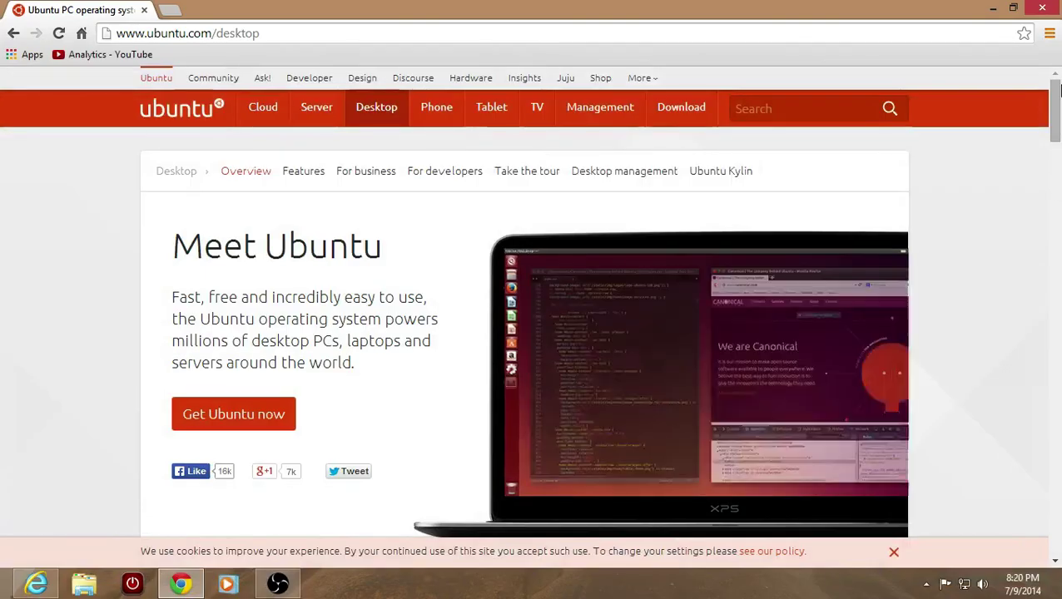
left_click(992, 8)
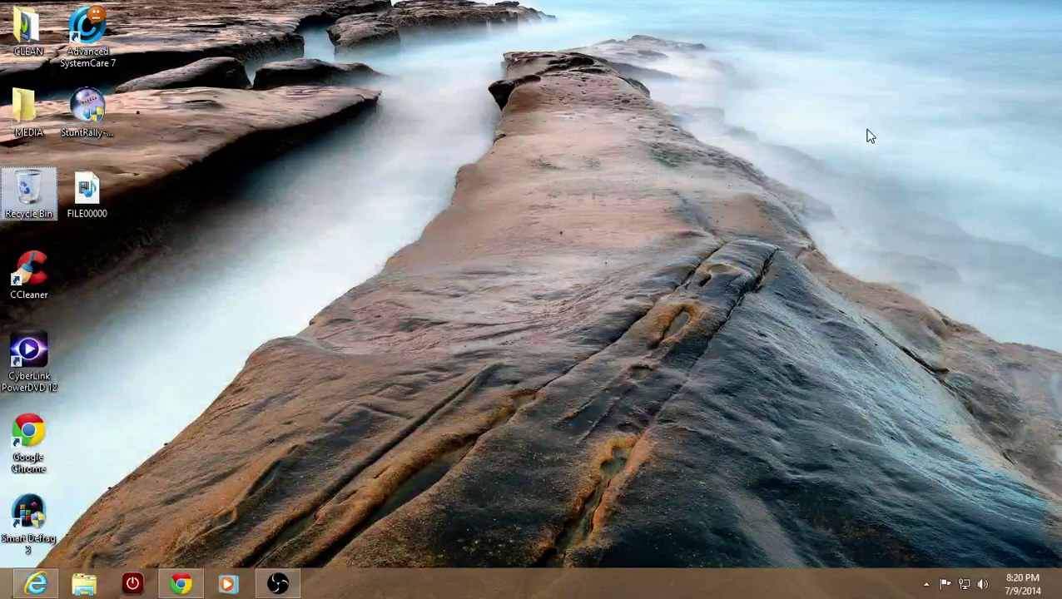